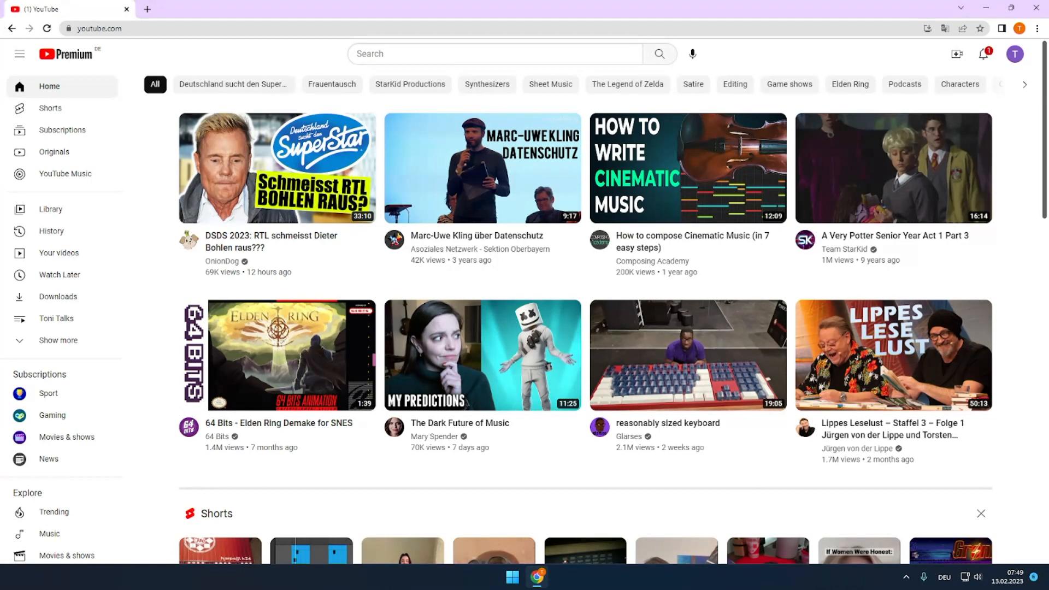
Start a new video upload for Session Guitarists.mp4 on the channel.
{"action": "left_click", "coordinate": [957, 54]}
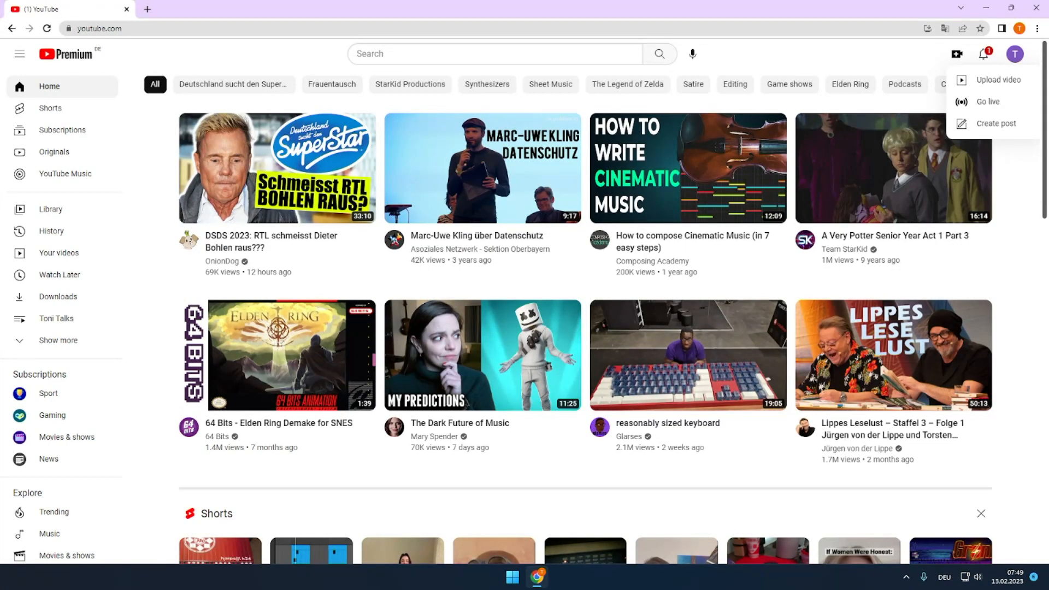
{"action": "left_click", "coordinate": [998, 80]}
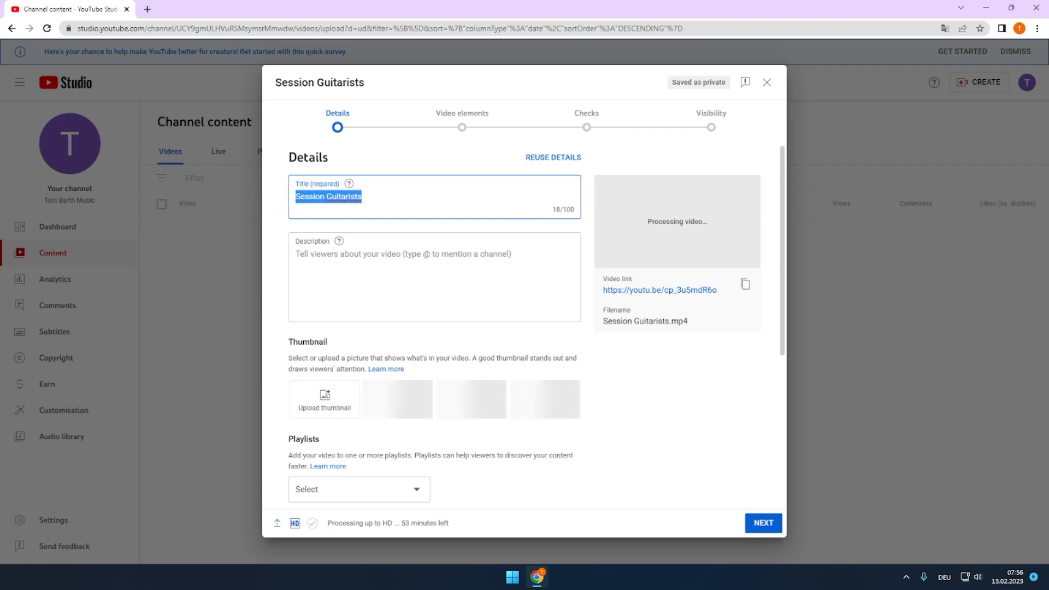
Review the available playlists without choosing one, check the audience settings, and continue from Details to Video elements.
{"action": "key", "text": "Return"}
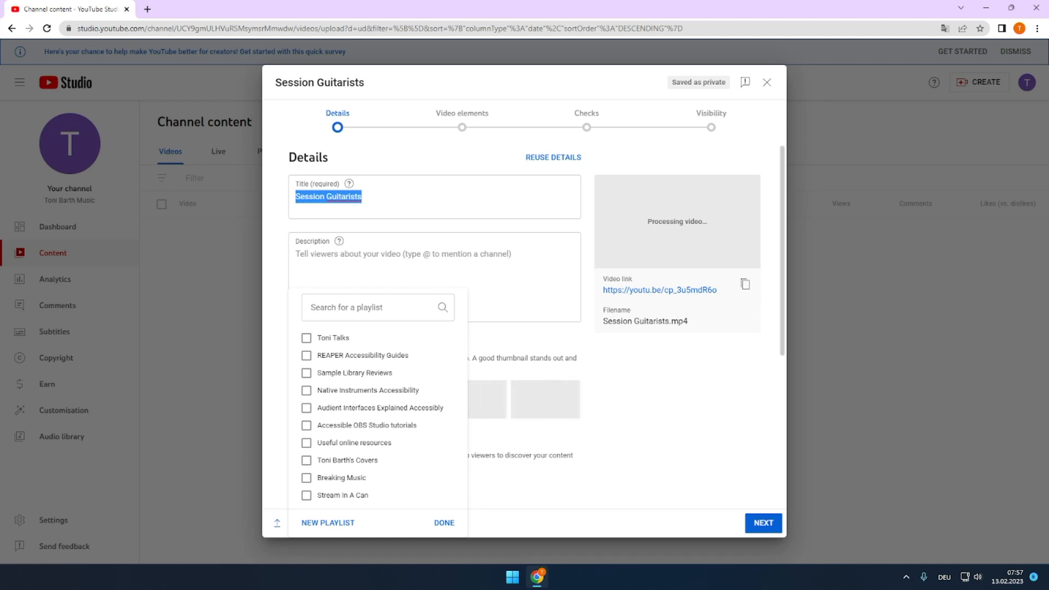
{"action": "key", "text": "Escape"}
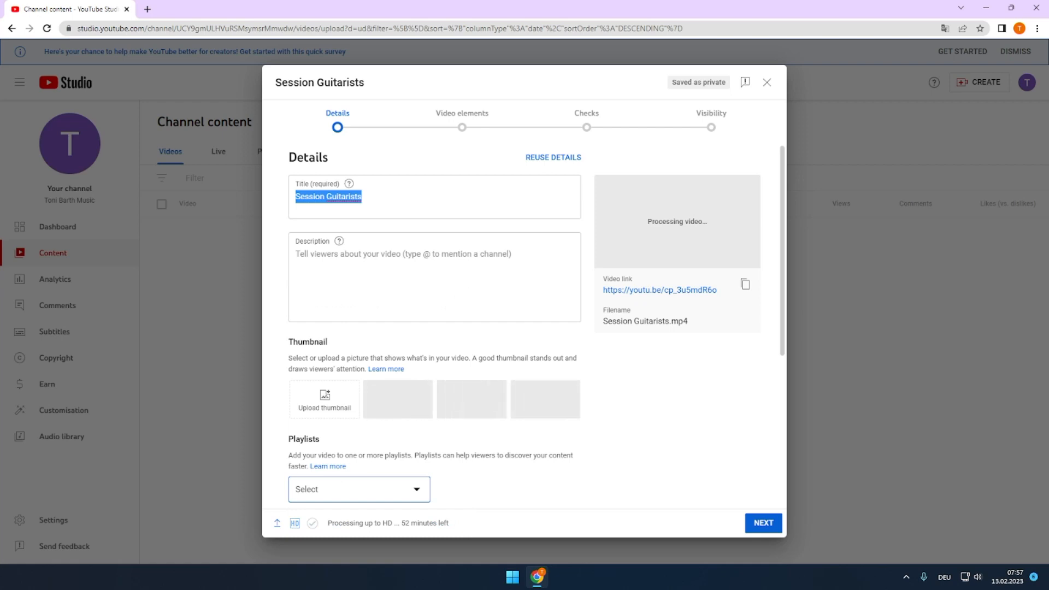
{"action": "scroll", "coordinate": [434, 327], "scroll_direction": "down", "scroll_amount": 4}
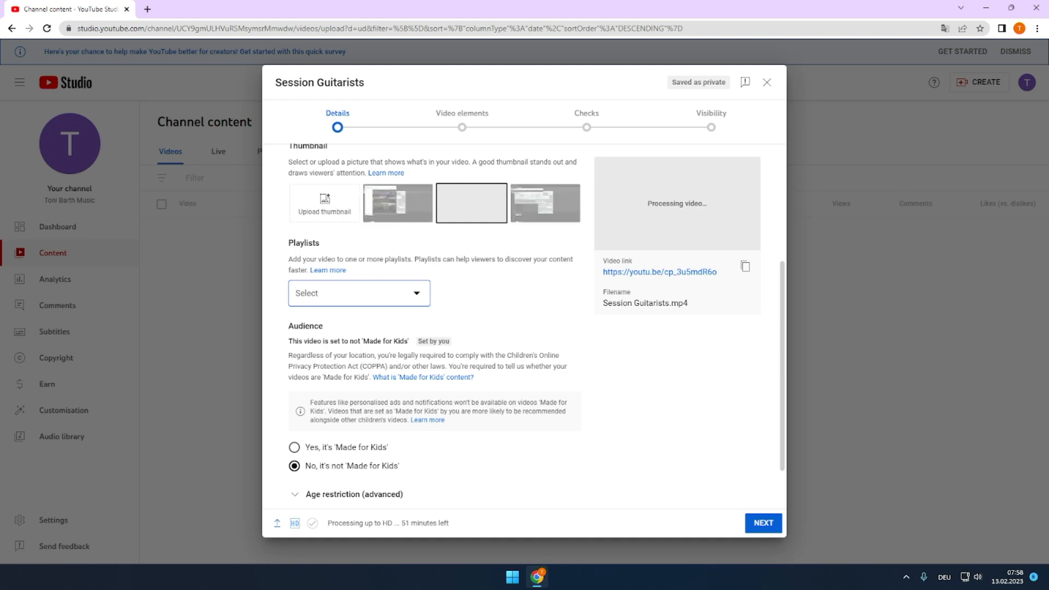
{"action": "scroll", "coordinate": [523, 327], "scroll_direction": "down", "scroll_amount": 2}
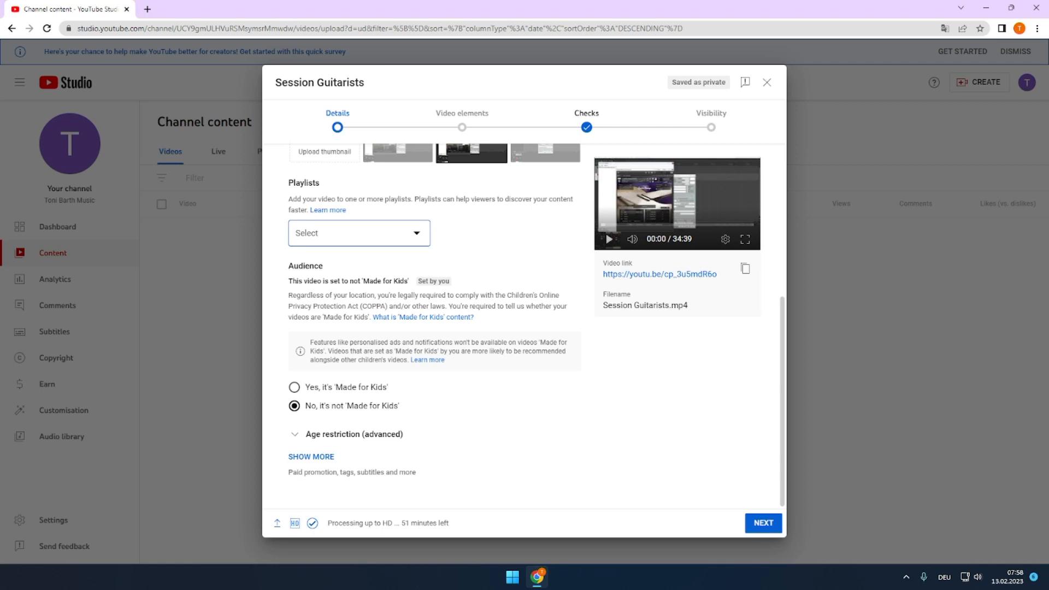
{"action": "key", "text": "Return"}
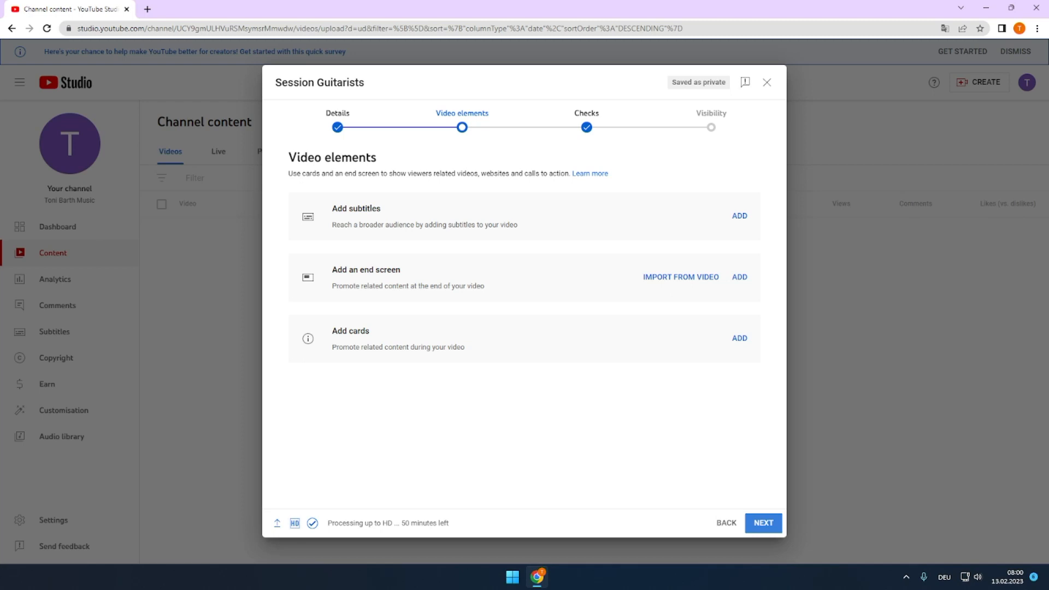
Add a video card linking to the channel's own video "Why composing competitions could be so much more ...".
{"action": "key", "text": "Return"}
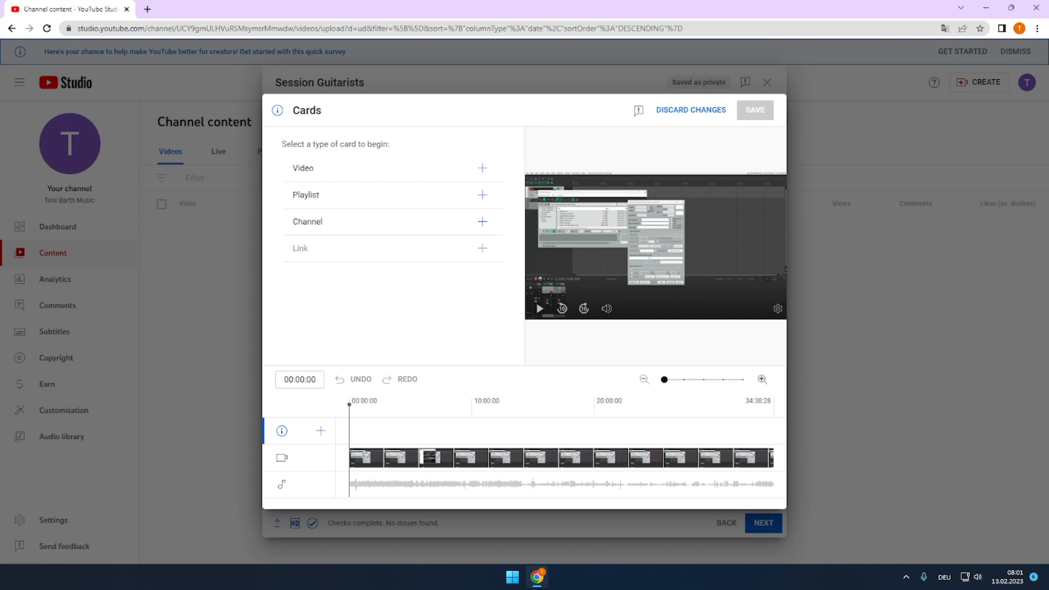
{"action": "key", "text": "Return"}
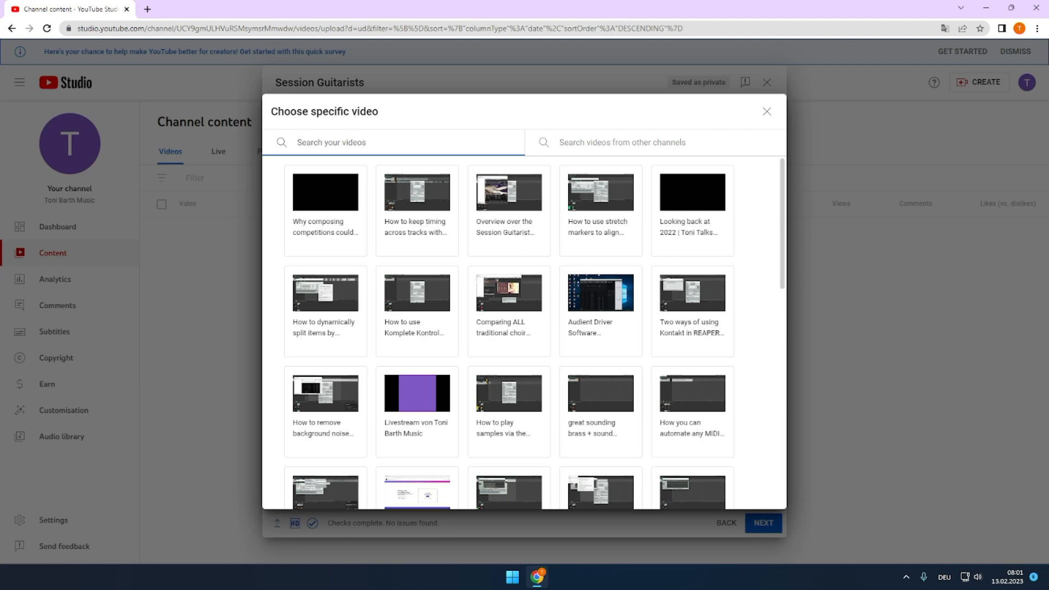
{"action": "key", "text": "Tab"}
{"action": "key", "text": "Return"}
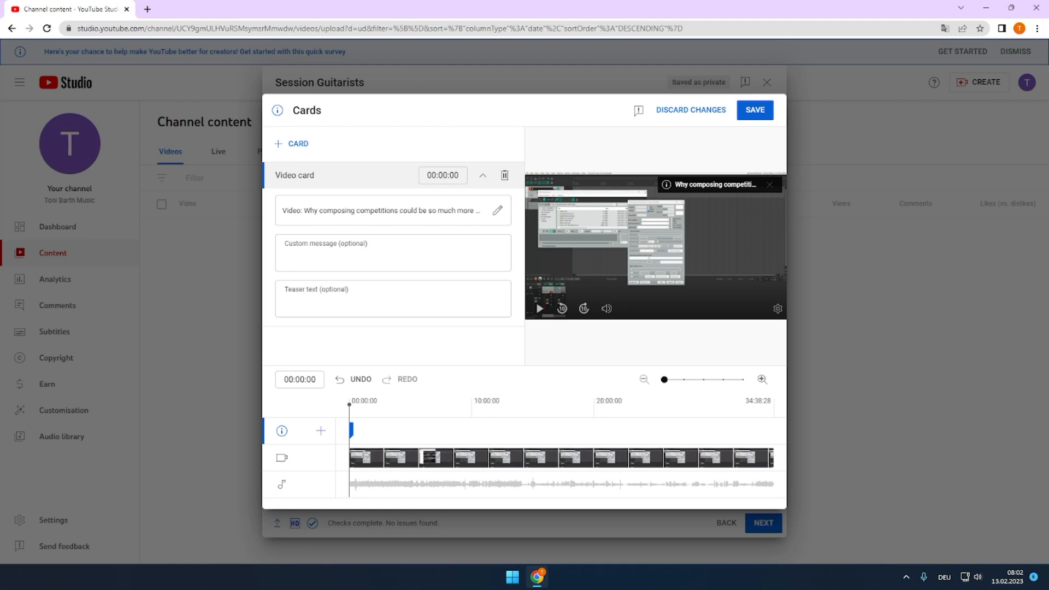
Adjust the video card's start time and save the card.
{"action": "left_click", "coordinate": [457, 175]}
{"action": "key", "text": "Up"}
{"action": "left_click", "coordinate": [449, 175]}
{"action": "type", "text": "1"}
{"action": "key", "text": "Left"}
{"action": "key", "text": "Left"}
{"action": "key", "text": "Left"}
{"action": "key", "text": "Left"}
{"action": "key", "text": "Left"}
{"action": "key", "text": "Up"}
{"action": "key", "text": "Down"}
{"action": "left_click", "coordinate": [437, 176]}
{"action": "key", "text": "Up"}
{"action": "key", "text": "Up"}
{"action": "key", "text": "Up"}
{"action": "key", "text": "Up"}
{"action": "key", "text": "Up"}
{"action": "key", "text": "Up"}
{"action": "key", "text": "Return"}
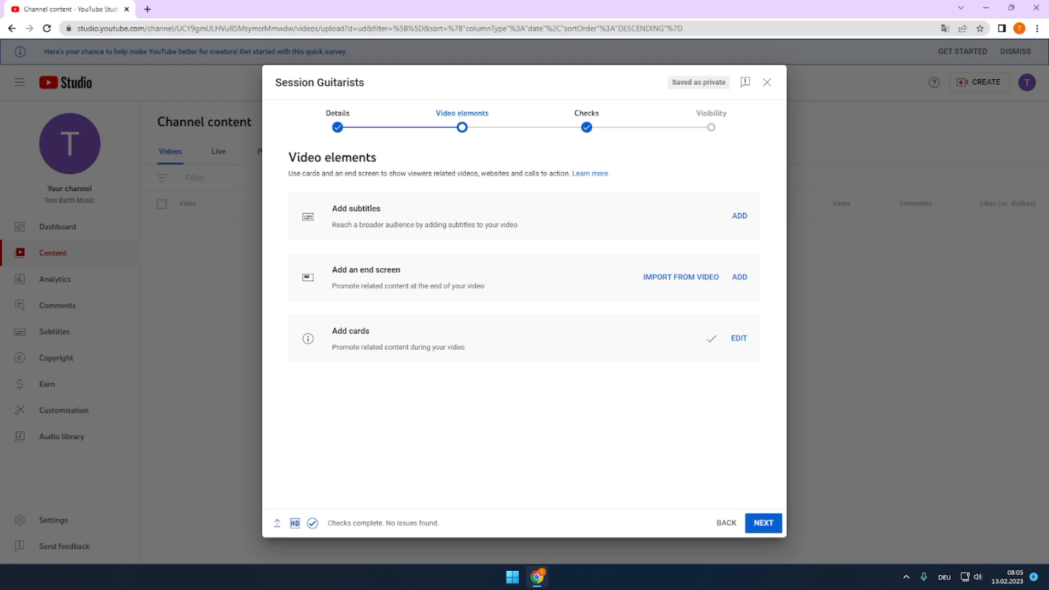
Continue past the checks to Visibility and schedule the video's publication for 13 Feb 2023.
{"action": "left_click", "coordinate": [763, 523]}
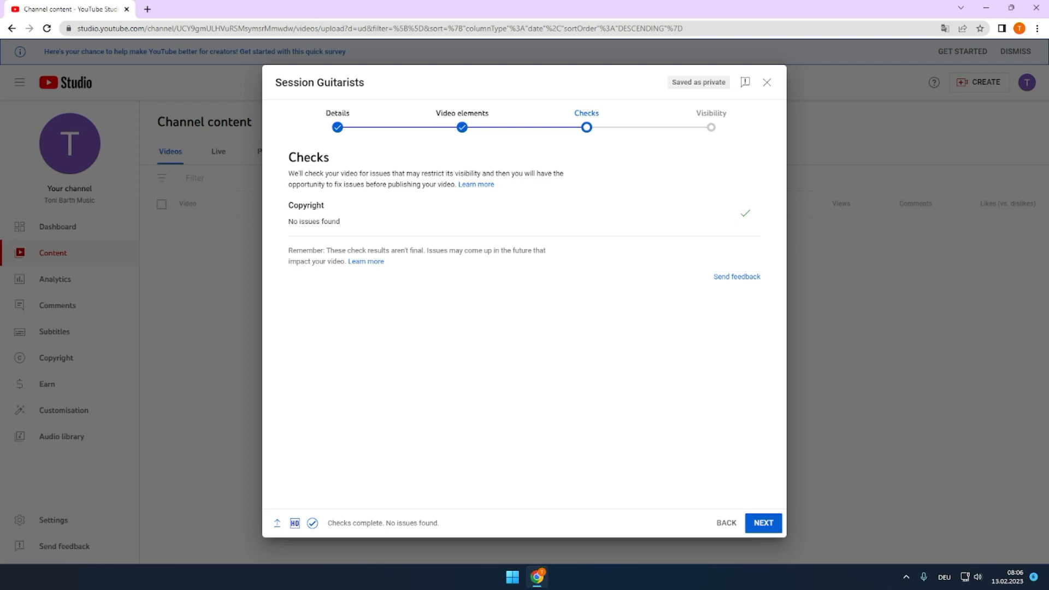
{"action": "key", "text": "Return"}
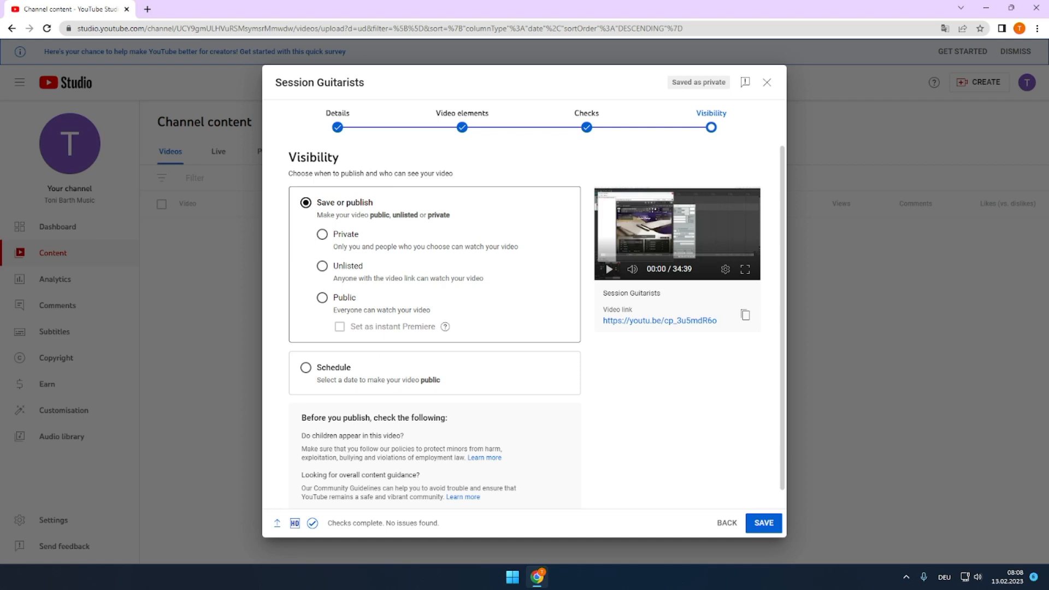
{"action": "left_click", "coordinate": [305, 367]}
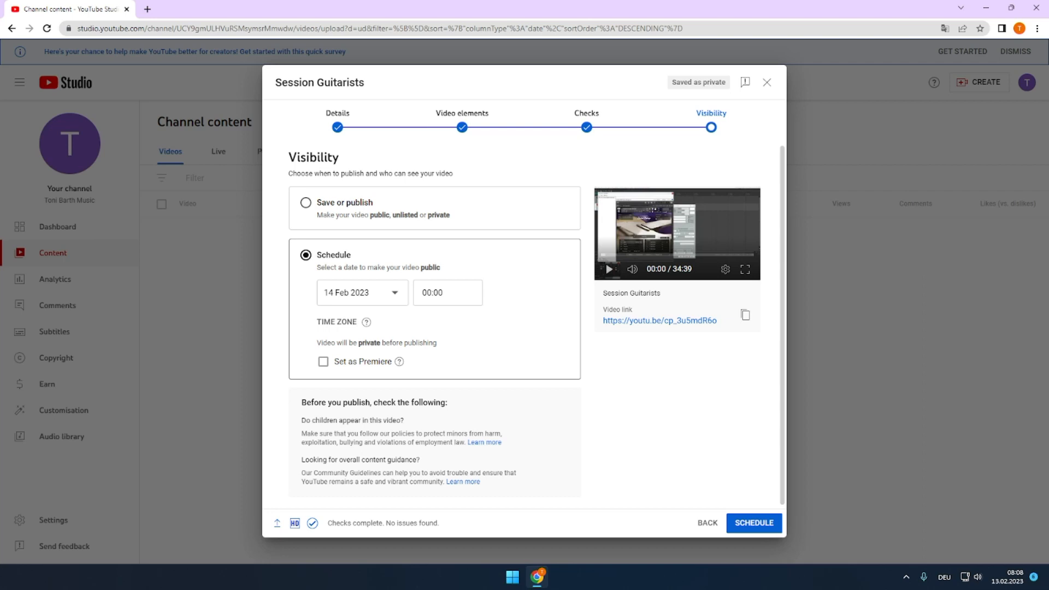
{"action": "left_click", "coordinate": [362, 292]}
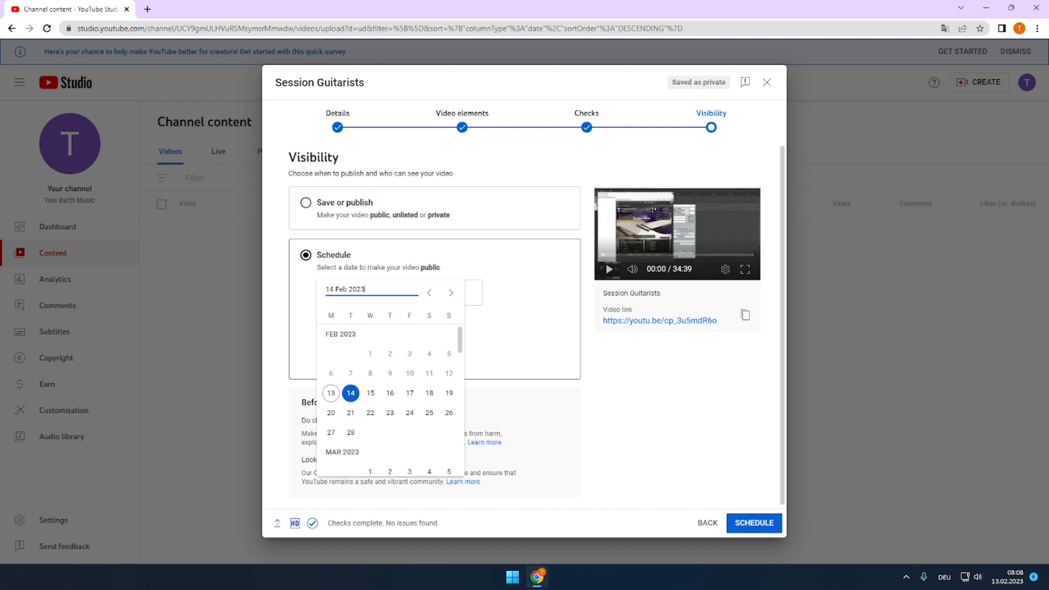
{"action": "scroll", "coordinate": [390, 394], "scroll_direction": "down", "scroll_amount": 2}
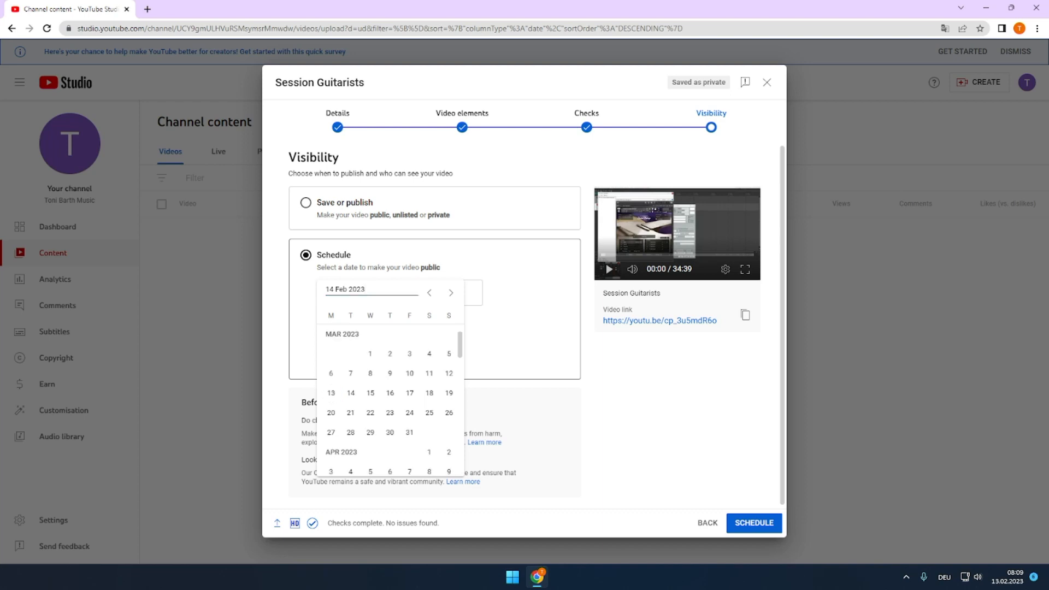
{"action": "left_click", "coordinate": [371, 290]}
{"action": "key", "text": "BackSpace"}
{"action": "type", "text": "3"}
{"action": "key", "text": "Return"}
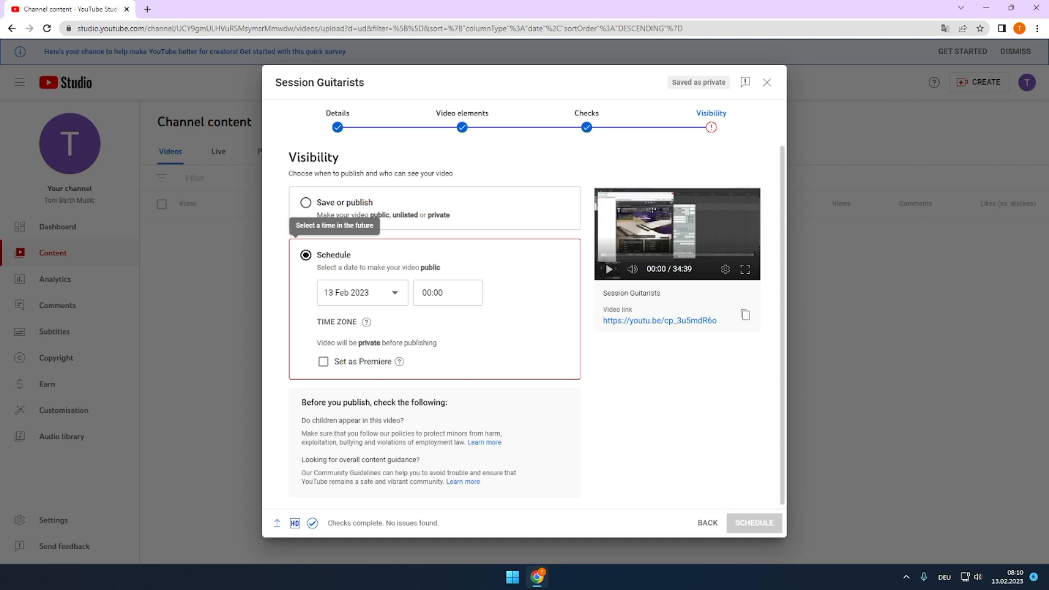
Set the scheduled publication time to 12:00.
{"action": "left_click", "coordinate": [443, 293]}
{"action": "key", "text": "BackSpace"}
{"action": "key", "text": "BackSpace"}
{"action": "type", "text": "12"}
{"action": "key", "text": "Return"}
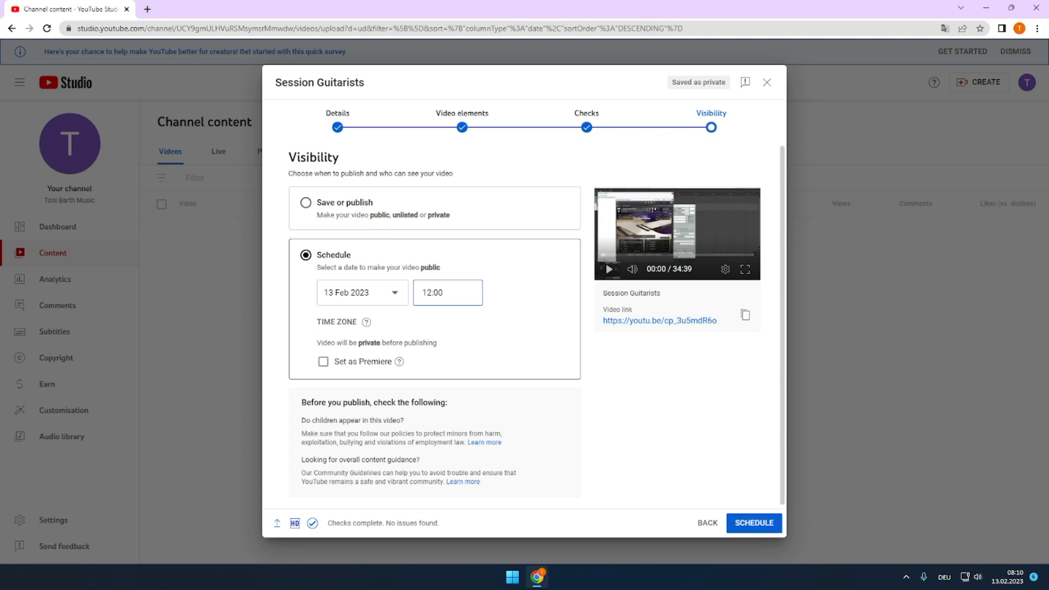